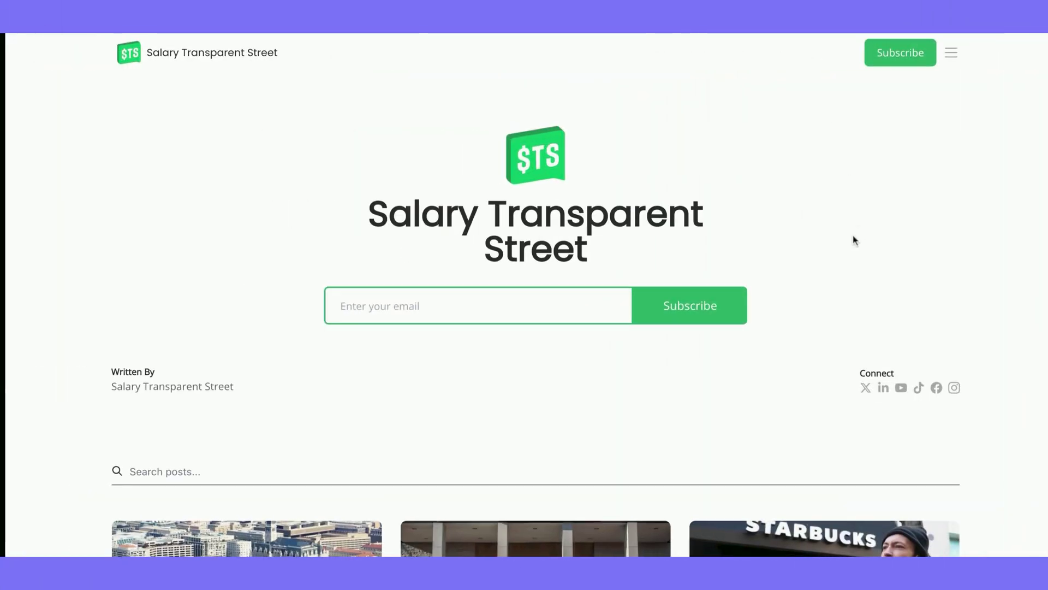
Scroll the Salary Transparent Street site and open the [QUIZ] Are You Underpaid? post
scroll(855, 240, "down", 5)
scroll(535, 295, "down", 5)
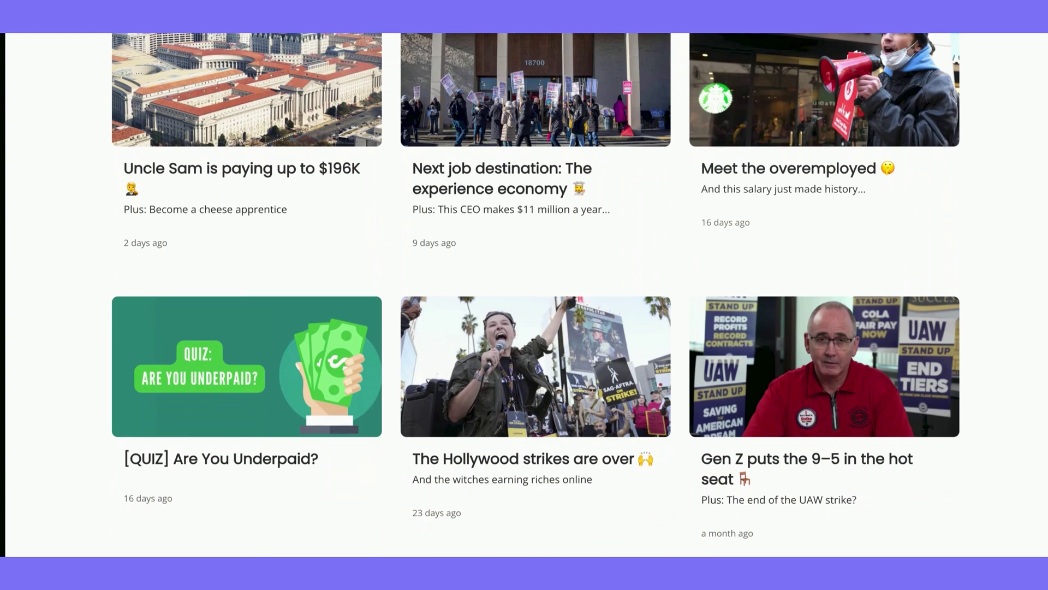
scroll(535, 294, "down", 4)
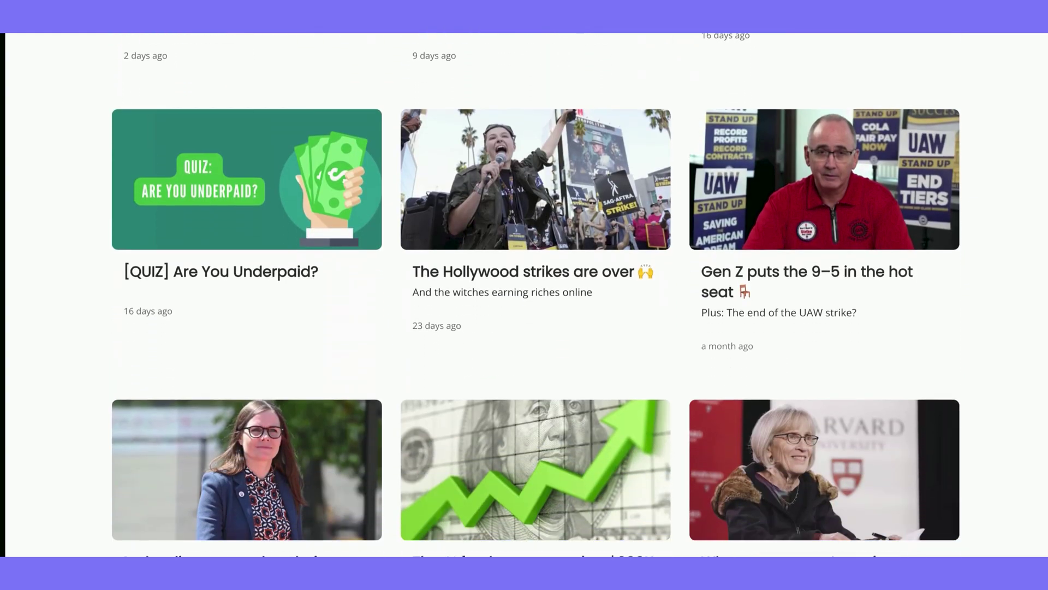
scroll(535, 295, "down", 2)
scroll(535, 295, "down", 5)
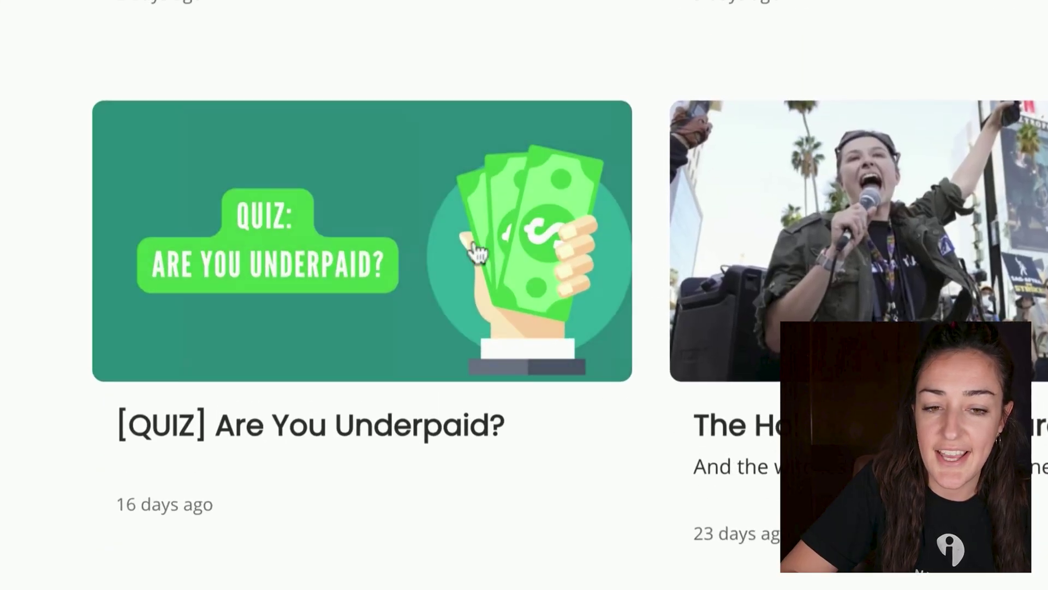
left_click(339, 142)
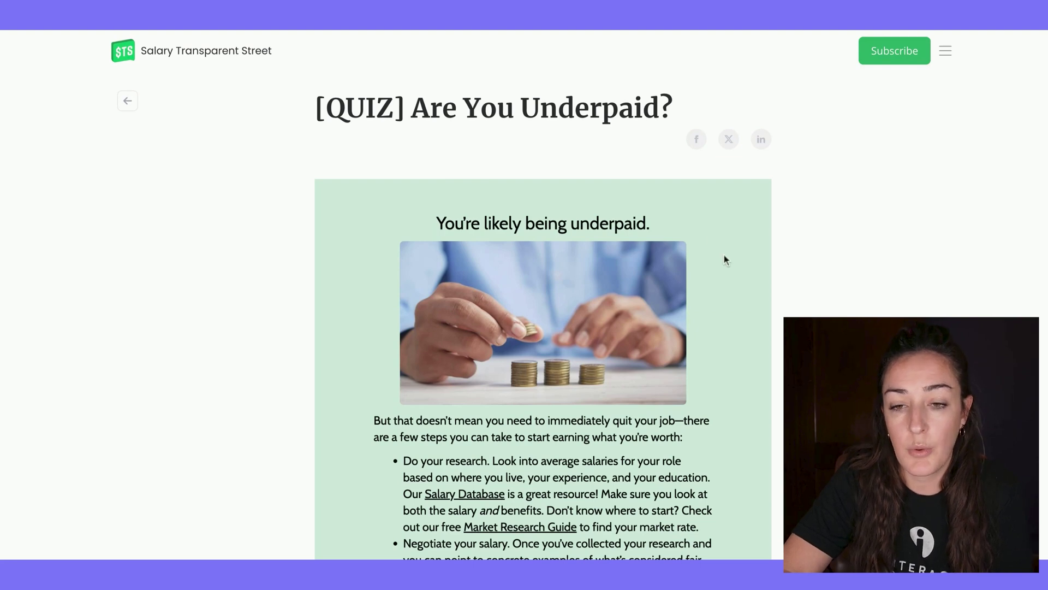
Skim the quiz post, then go to the newsletter's subscribe landing page
scroll(733, 355, "down", 1)
scroll(734, 355, "up", 1)
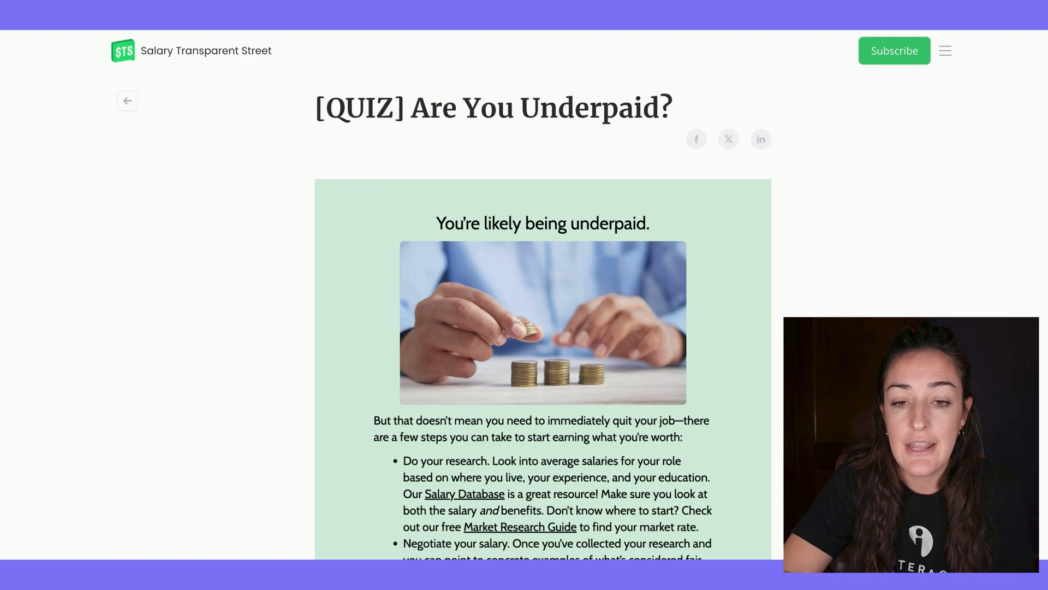
scroll(734, 355, "down", 3)
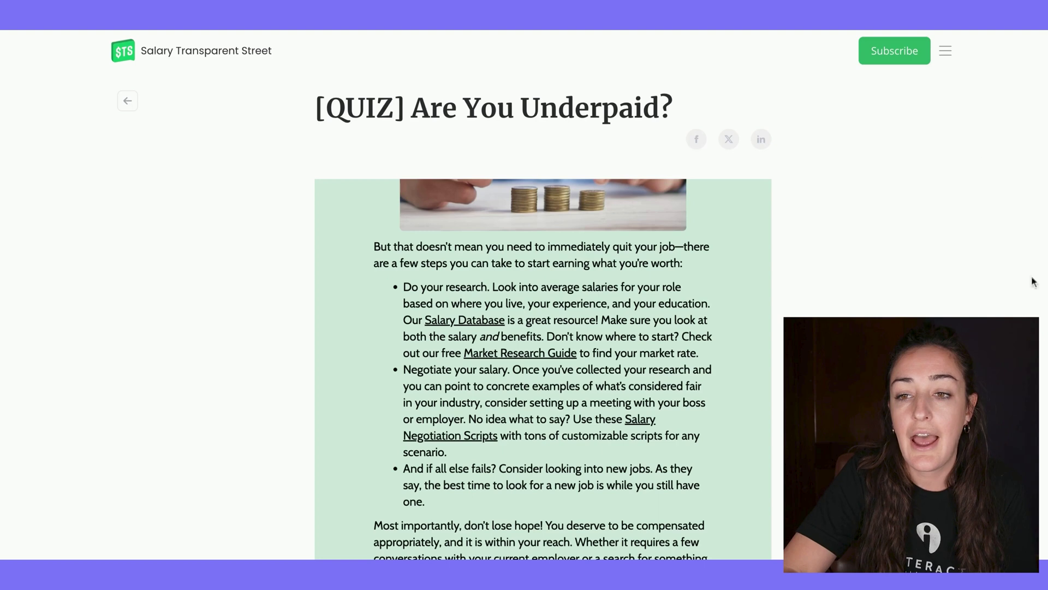
left_click(915, 52)
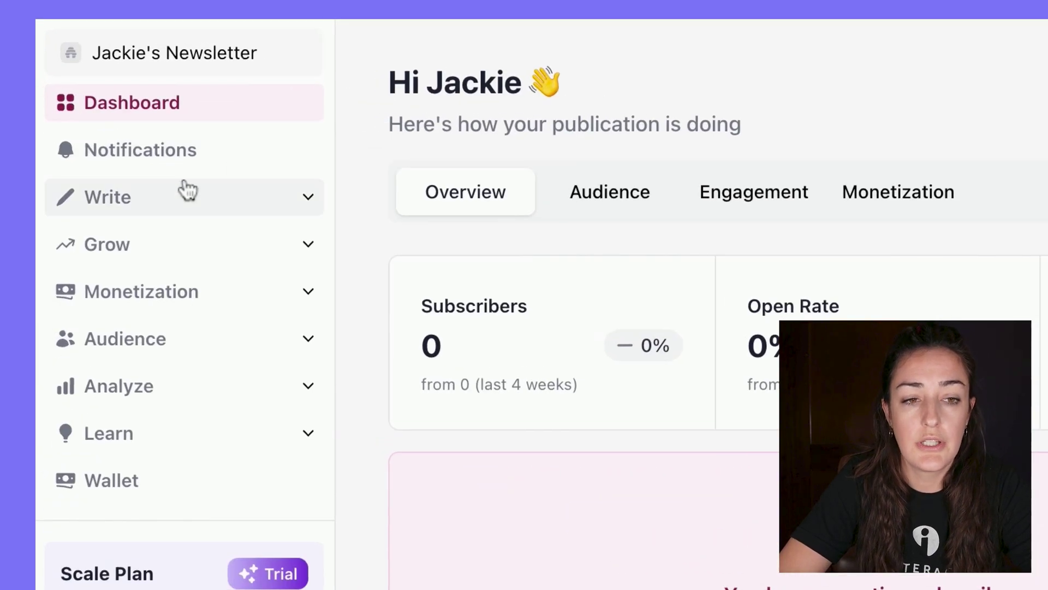
Open the Which leggings should you buy? draft from Write > Posts for editing
left_click(112, 123)
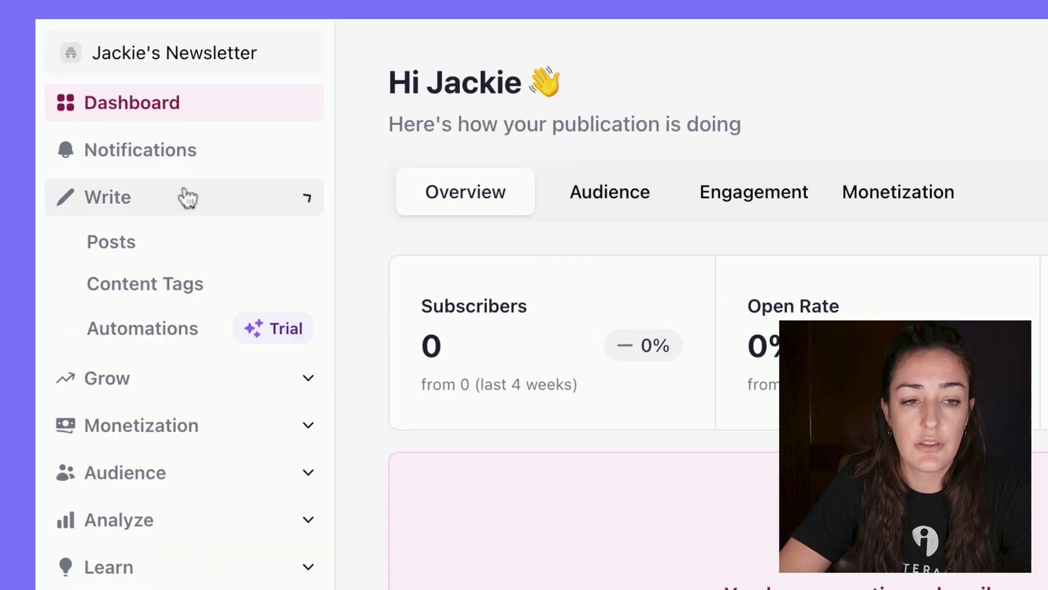
left_click(172, 247)
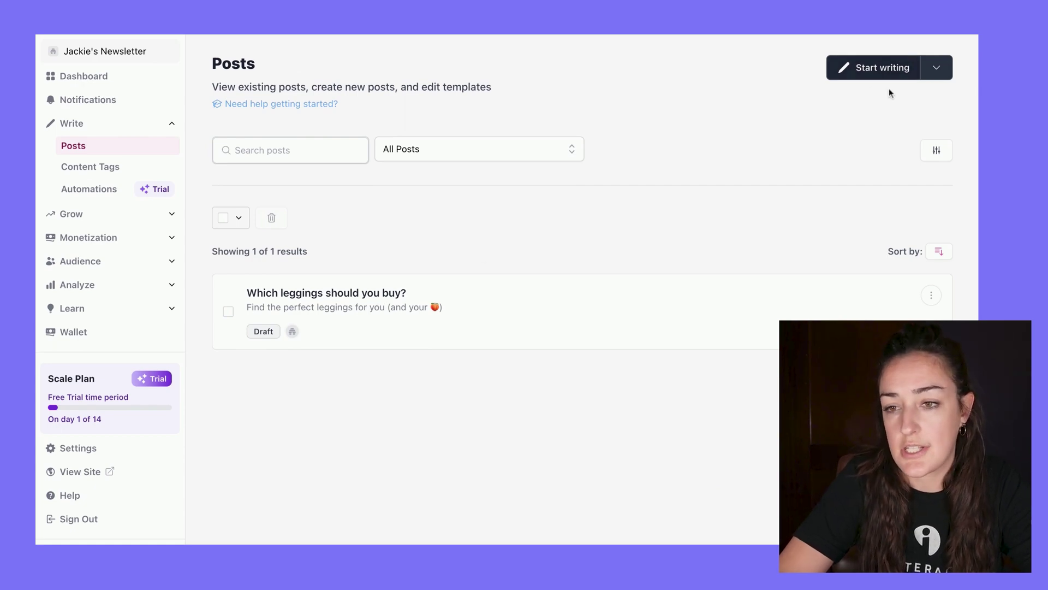
left_click(371, 301)
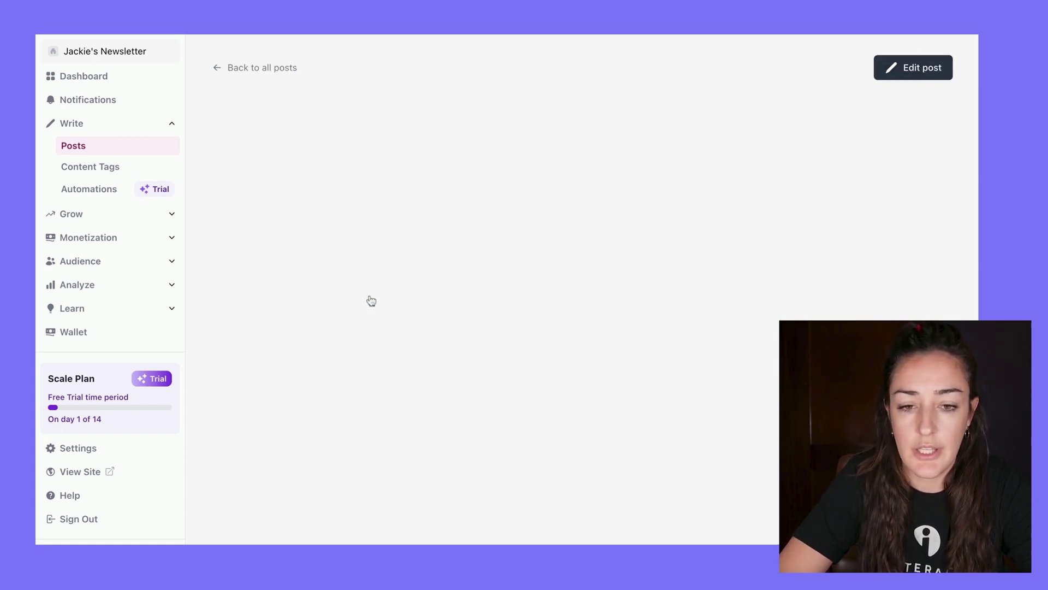
scroll(419, 291, "down", 3)
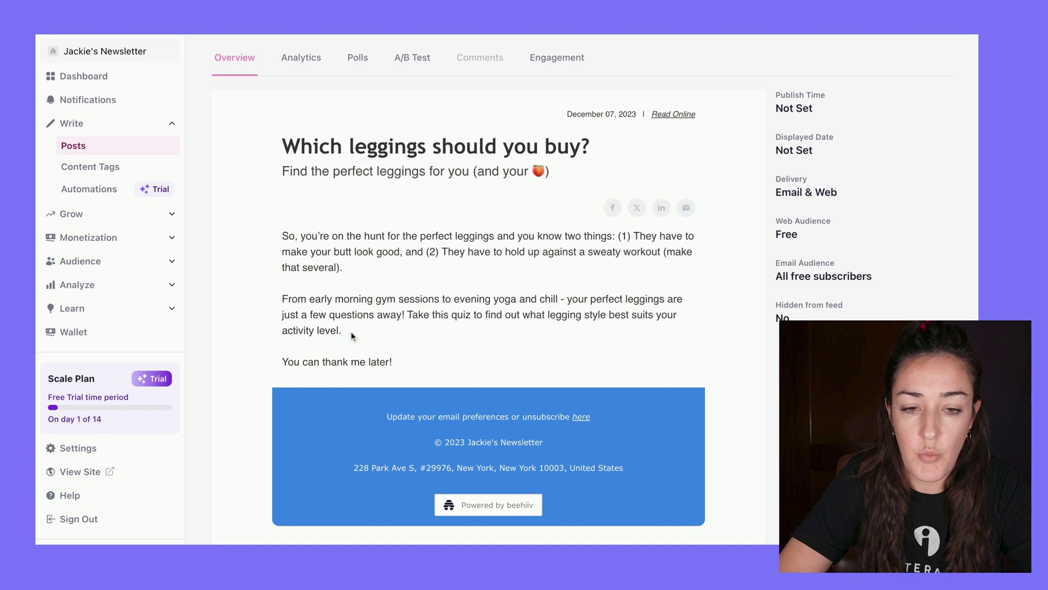
scroll(355, 329, "up", 3)
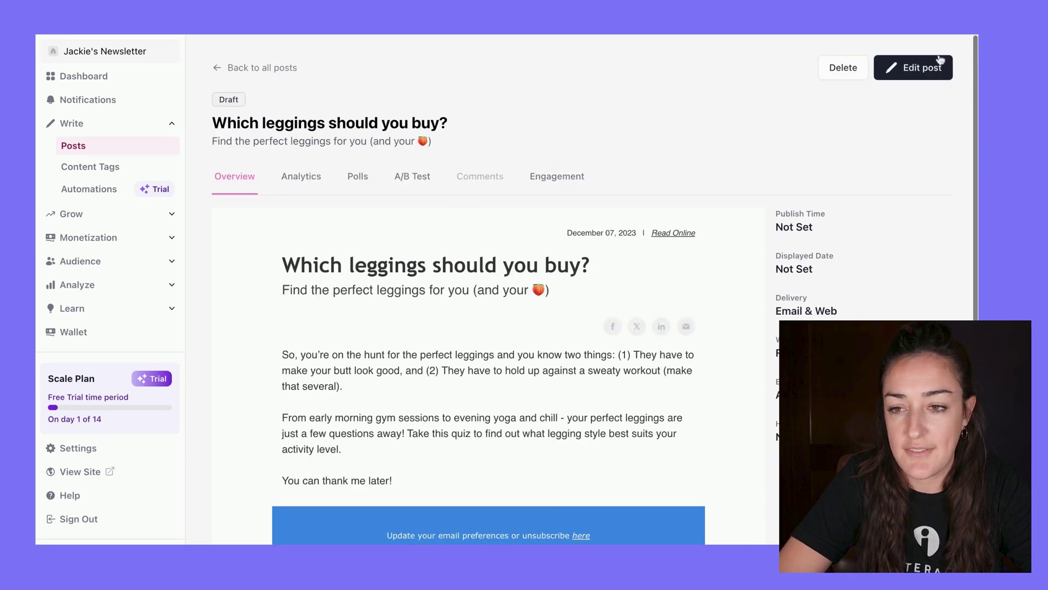
left_click(938, 62)
Add a new line after the quiz introduction and insert an HTML Snippet block there
left_click(336, 213)
key("Return")
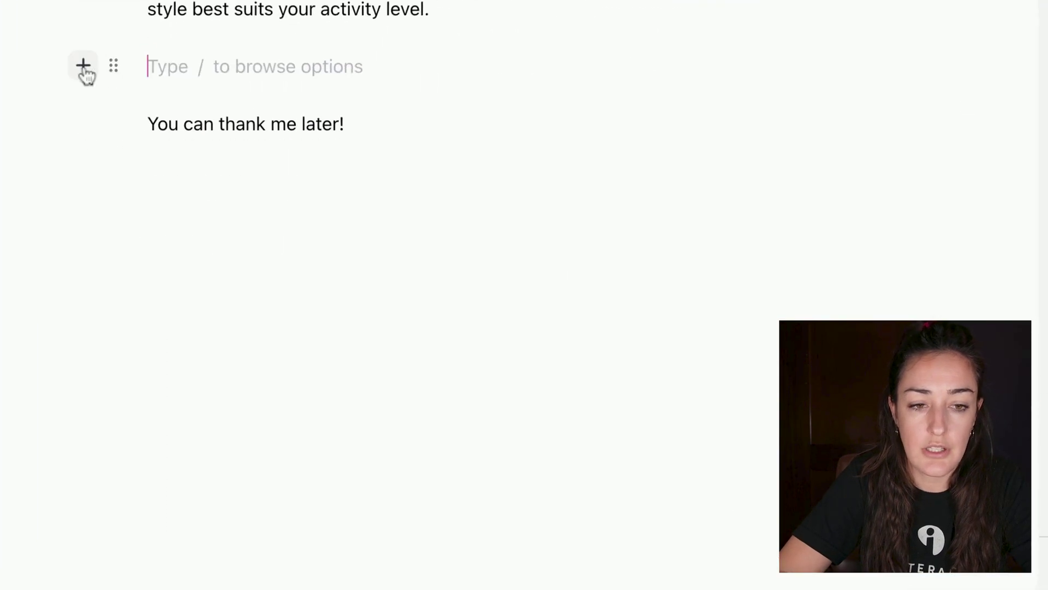
left_click(84, 66)
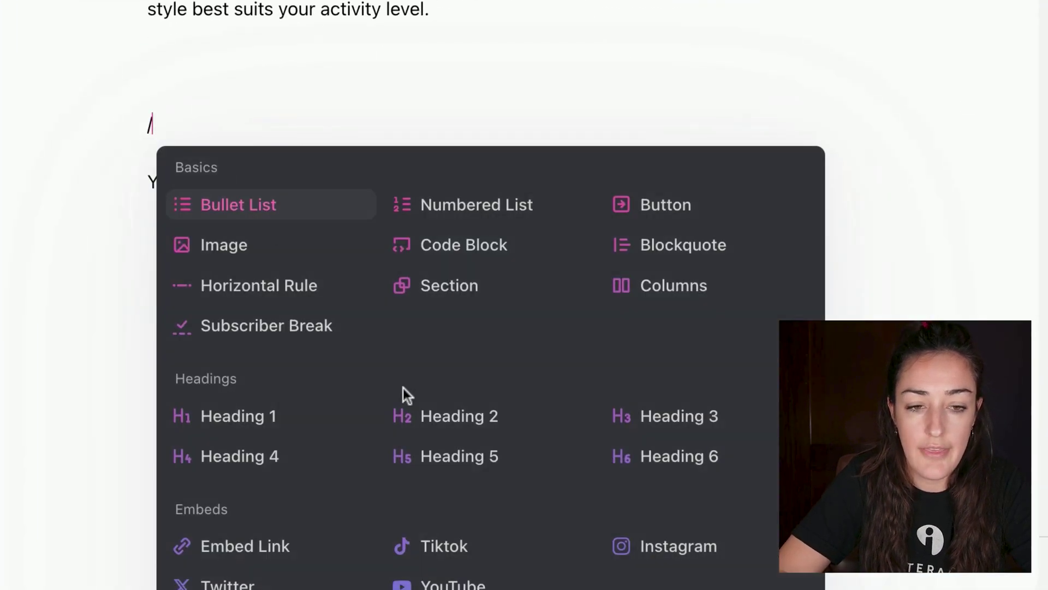
scroll(403, 393, "down", 4)
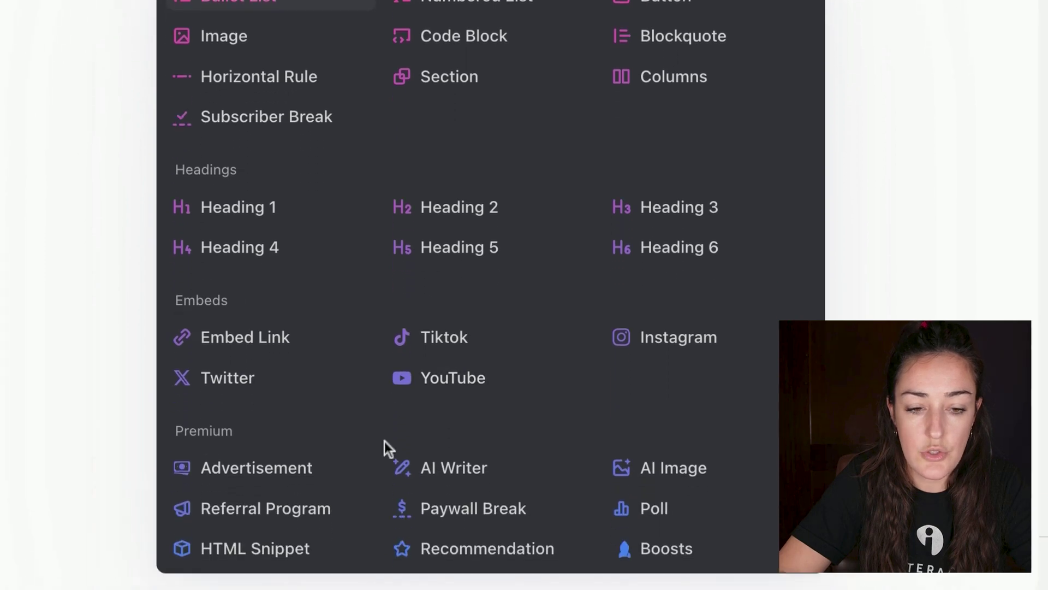
left_click(267, 551)
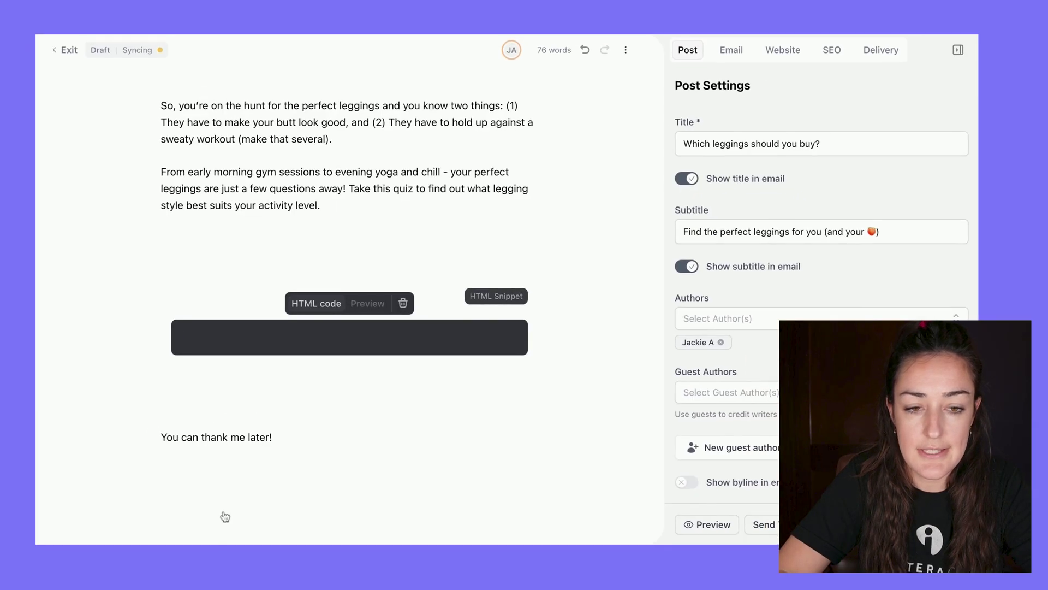
left_click(241, 343)
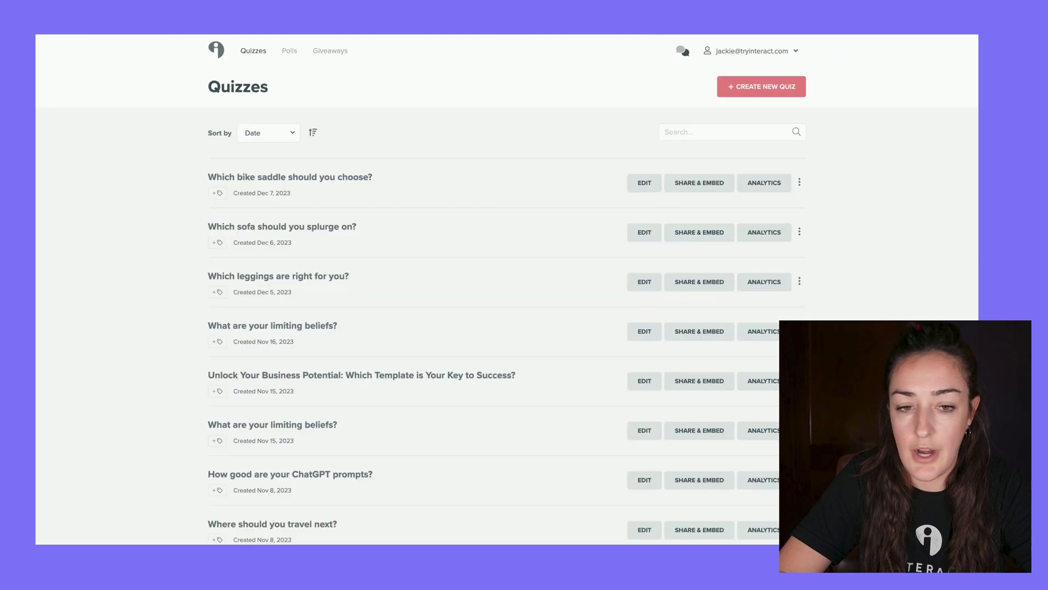
mouse_move(300, 276)
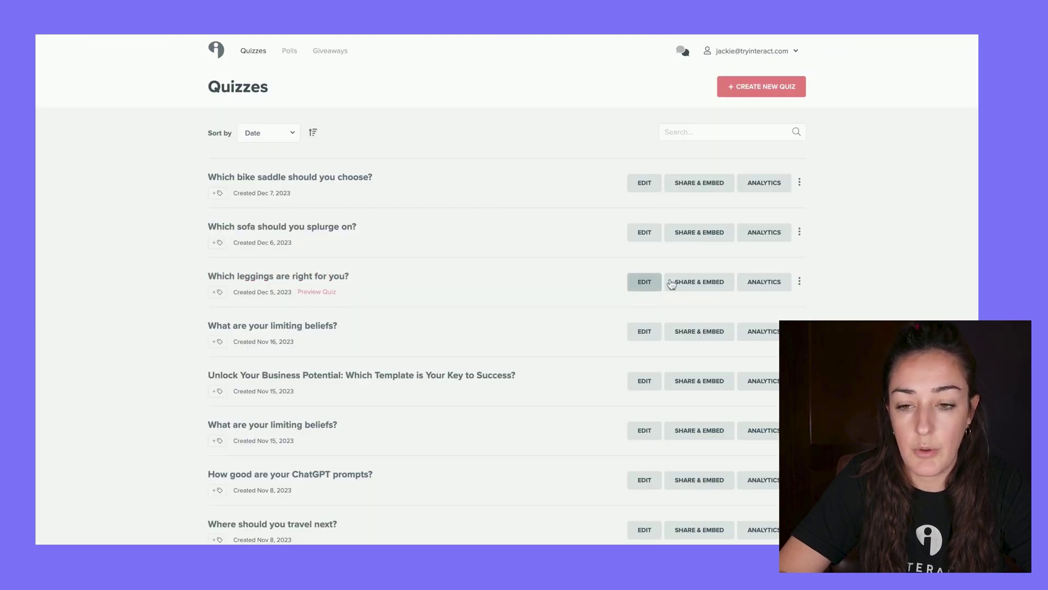
Copy the iFrame embed code of the Which leggings are right for you? quiz
left_click(696, 284)
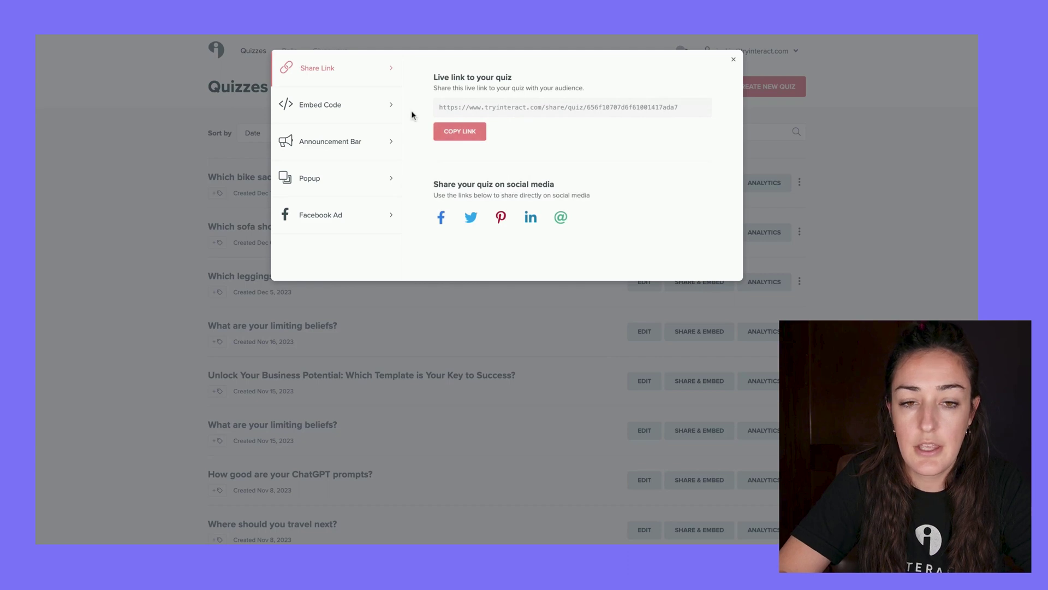
left_click(333, 109)
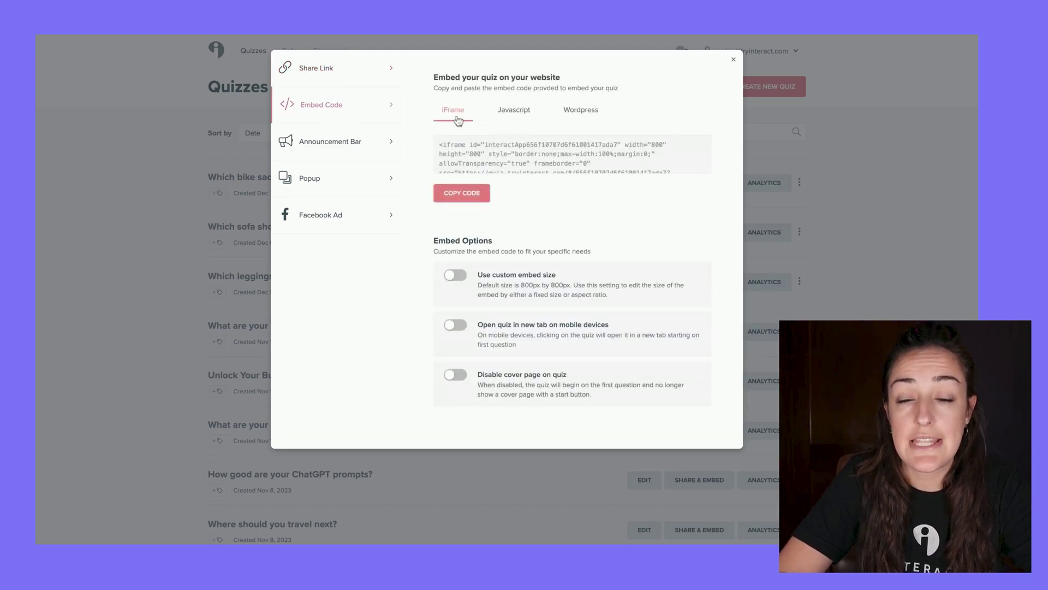
left_click(461, 199)
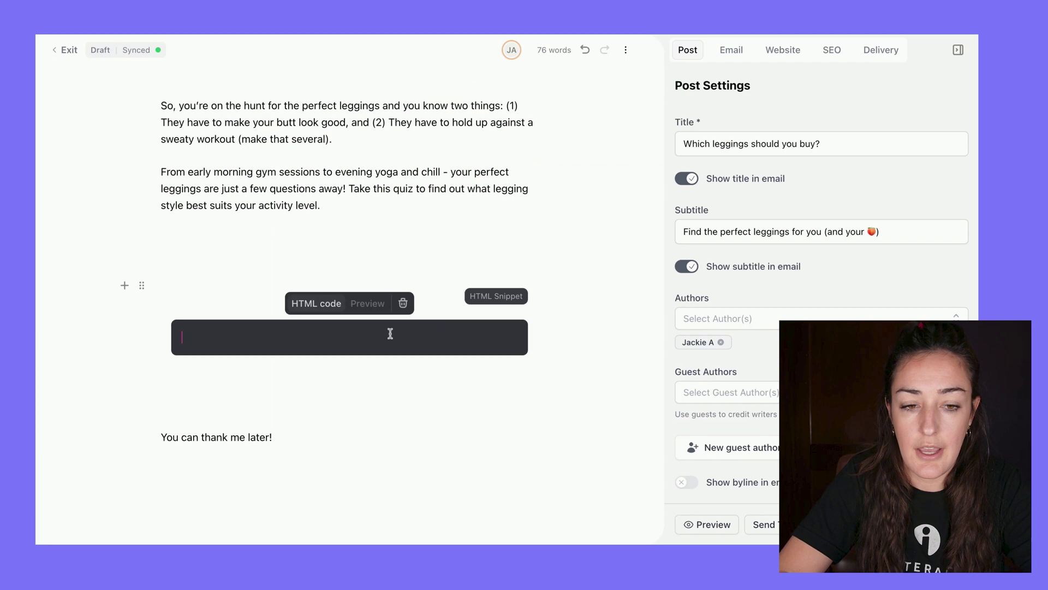
Paste the quiz iframe code into the HTML snippet and preview the post
type("<iframe id=\"interactApp656f10707d6f61001417ada7\" width=\"800\" height=\"800\" style=\"border:none;max-width:100%;margin:0;\" allowTransparency=\"true\" frameborder=\"0\" src=\"https://quiz.tryinteract.com/#/656f10707d6f61001417ada7?method=iframe\"></iframe>")
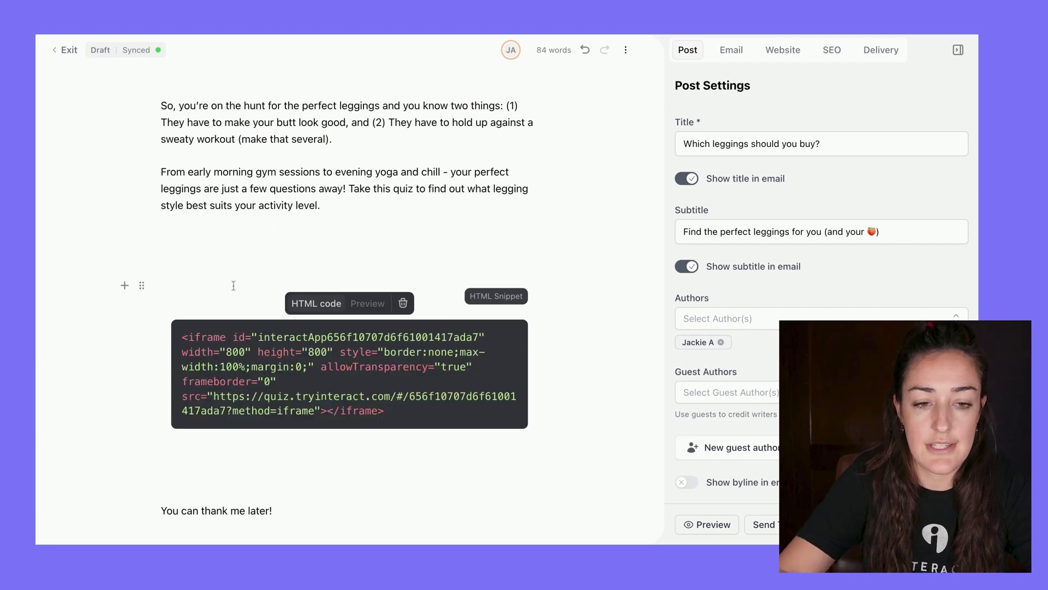
left_click(708, 524)
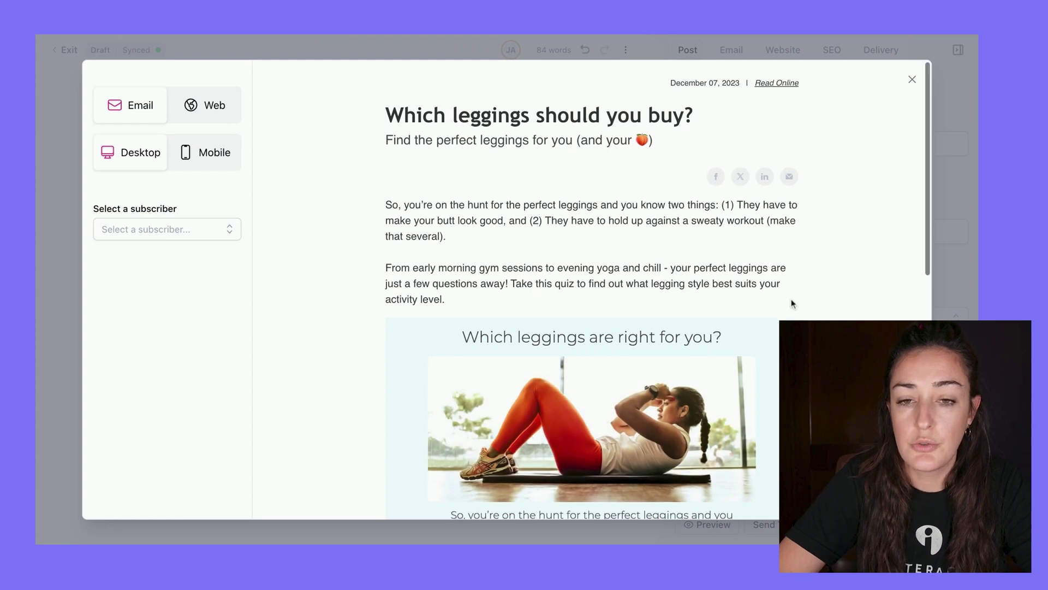
scroll(791, 300, "down", 1)
scroll(755, 267, "down", 6)
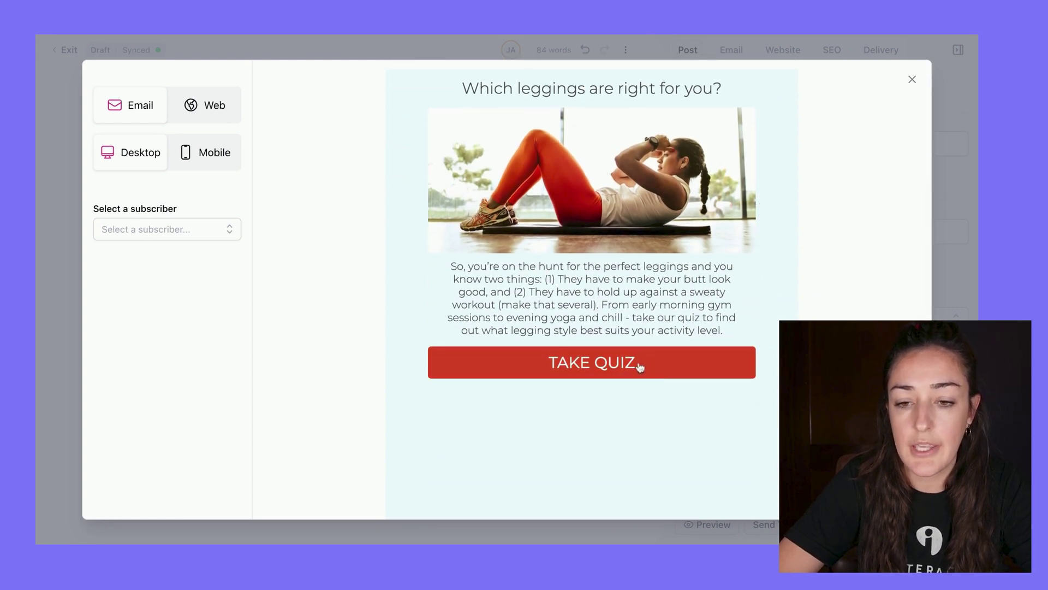
Start the embedded leggings quiz in the preview and answer the first three questions
left_click(637, 365)
left_click(683, 368)
left_click(686, 381)
left_click(743, 381)
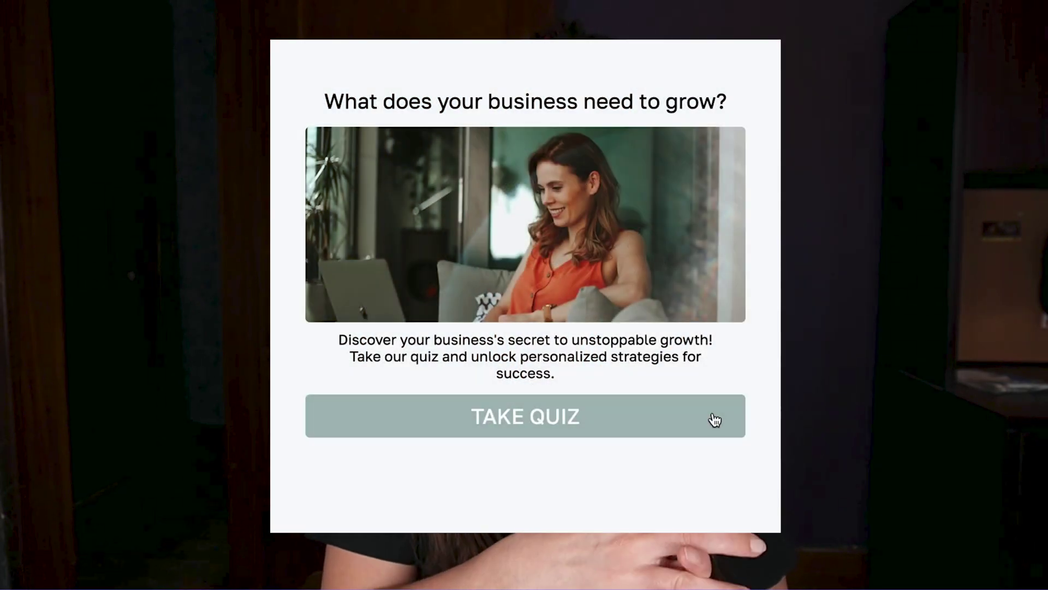
Answer 'increasing efficiency' and 'data & analytics', enter name and email, consent, and see results
left_click(714, 421)
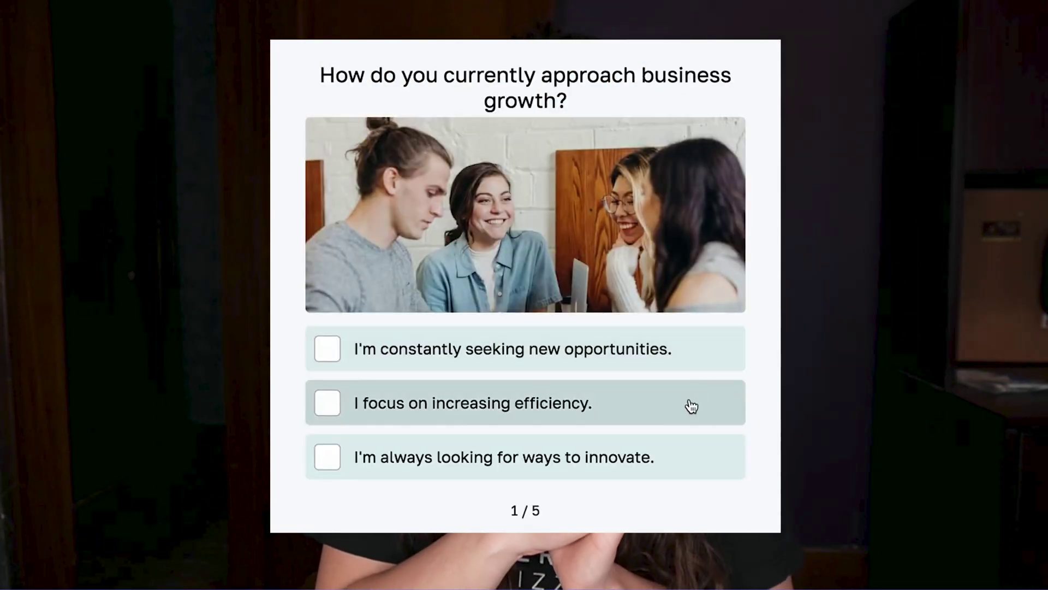
left_click(689, 404)
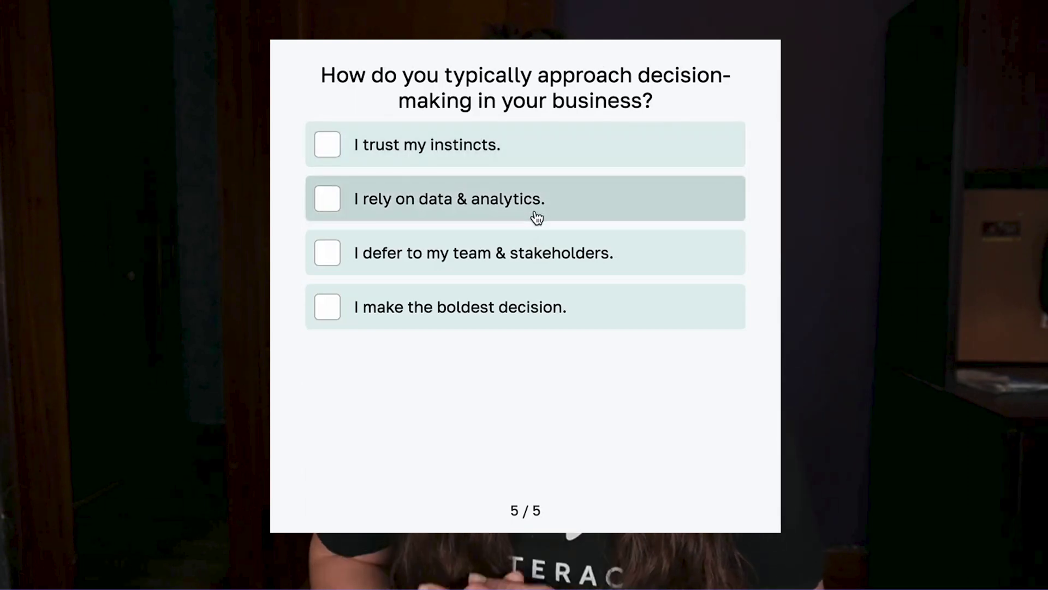
left_click(535, 209)
left_click(526, 235)
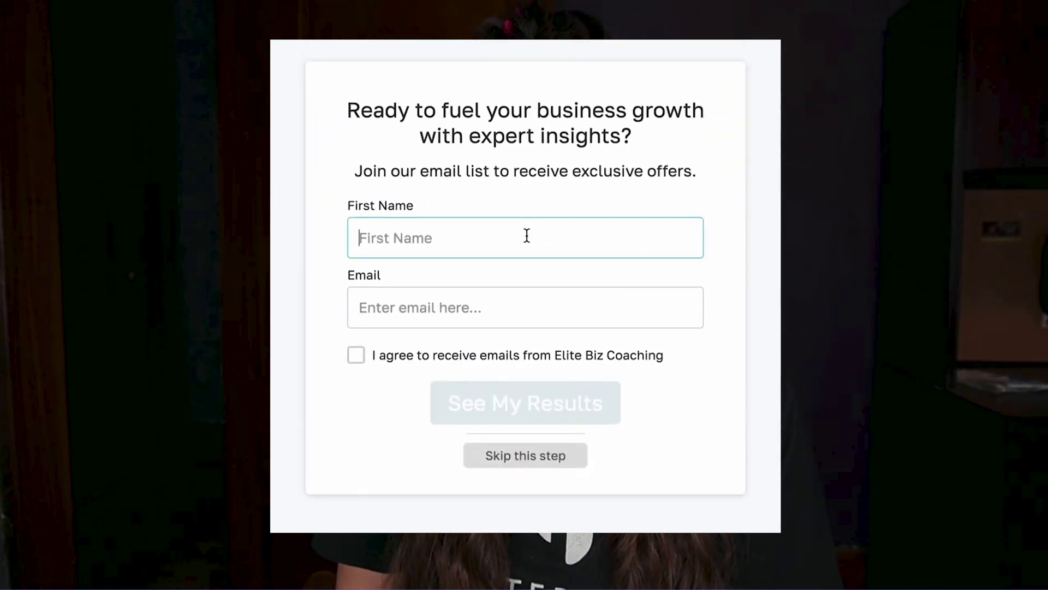
left_click(382, 307)
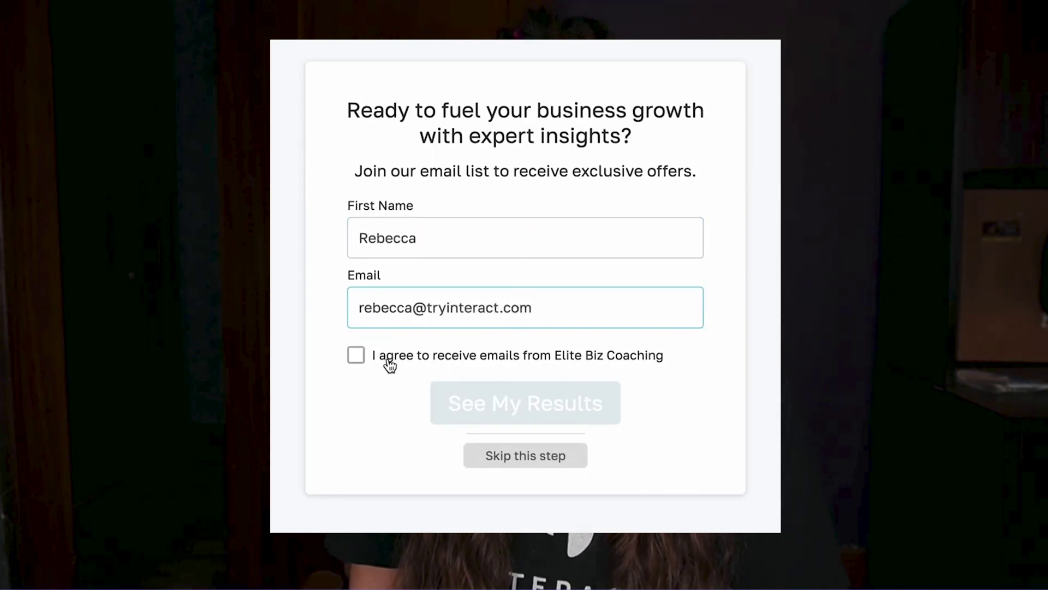
left_click(390, 364)
left_click(528, 413)
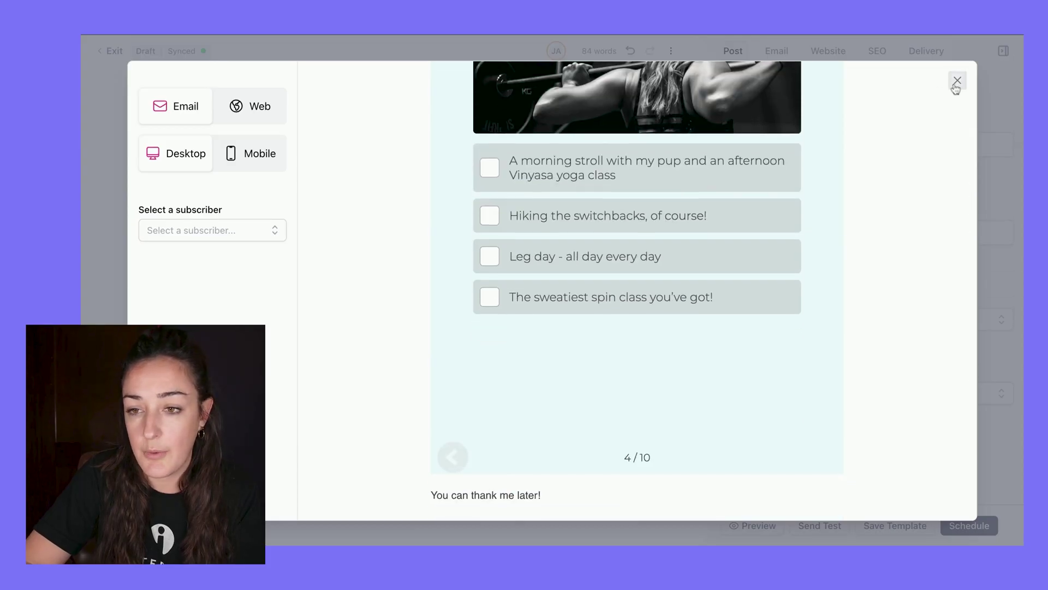
Close the post preview to return to the draft editor
left_click(956, 81)
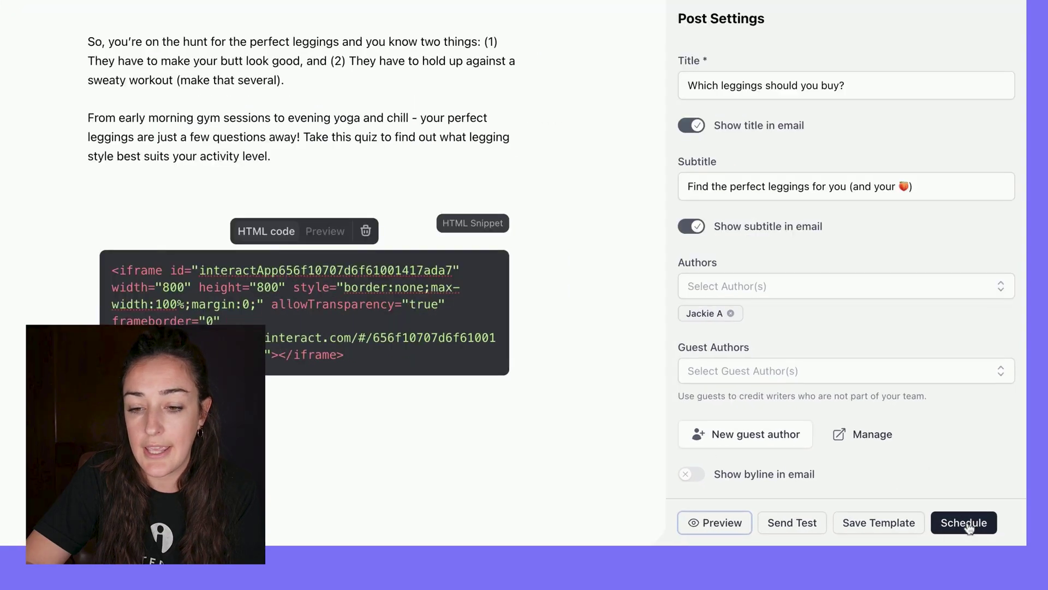